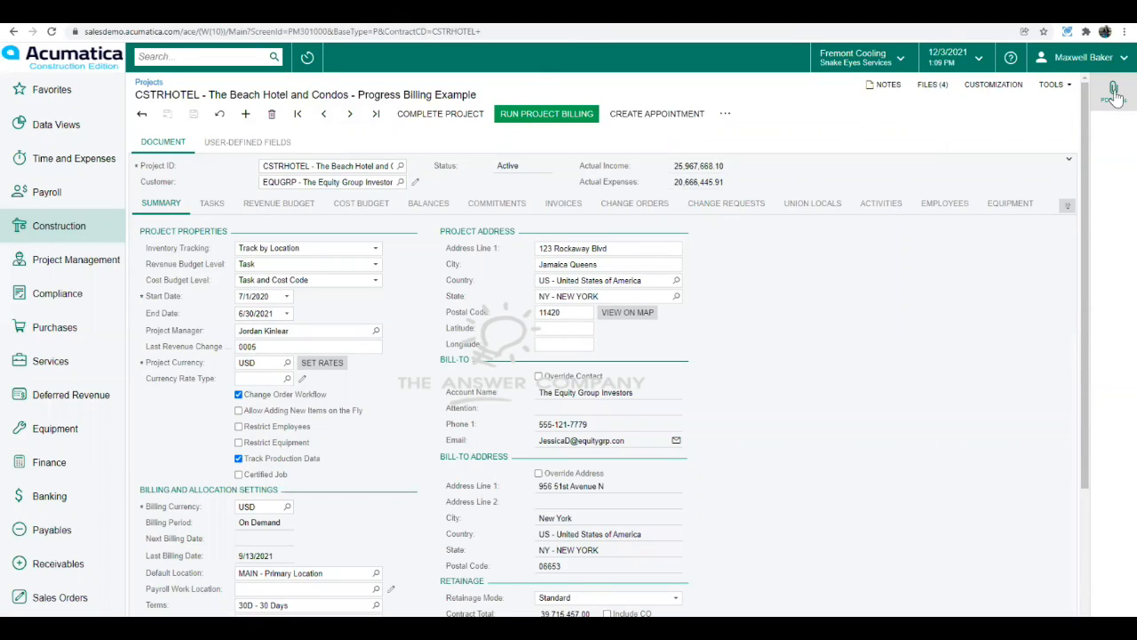
Open the project's PDF attachment preview and display A 1 Commercial Plans.pdf
click(1116, 93)
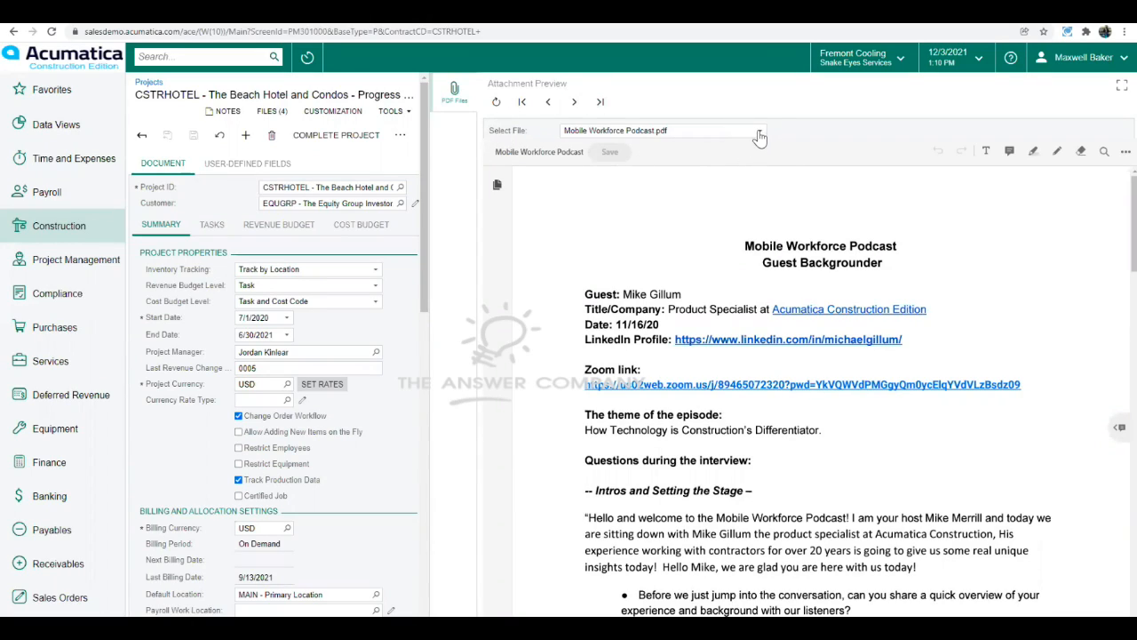
click(759, 131)
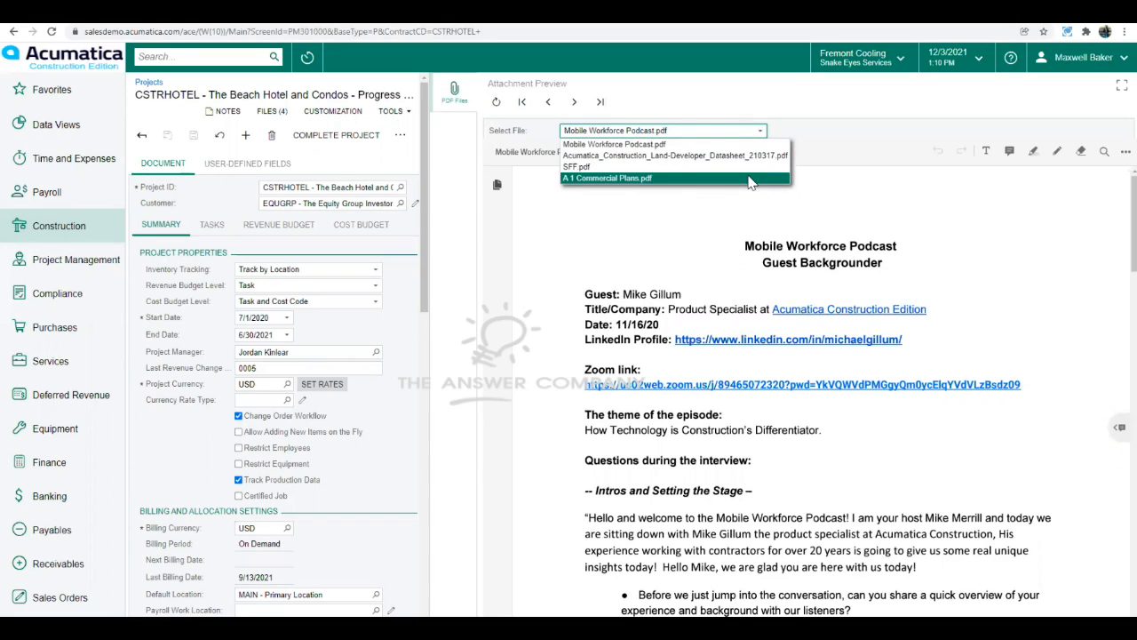
click(750, 179)
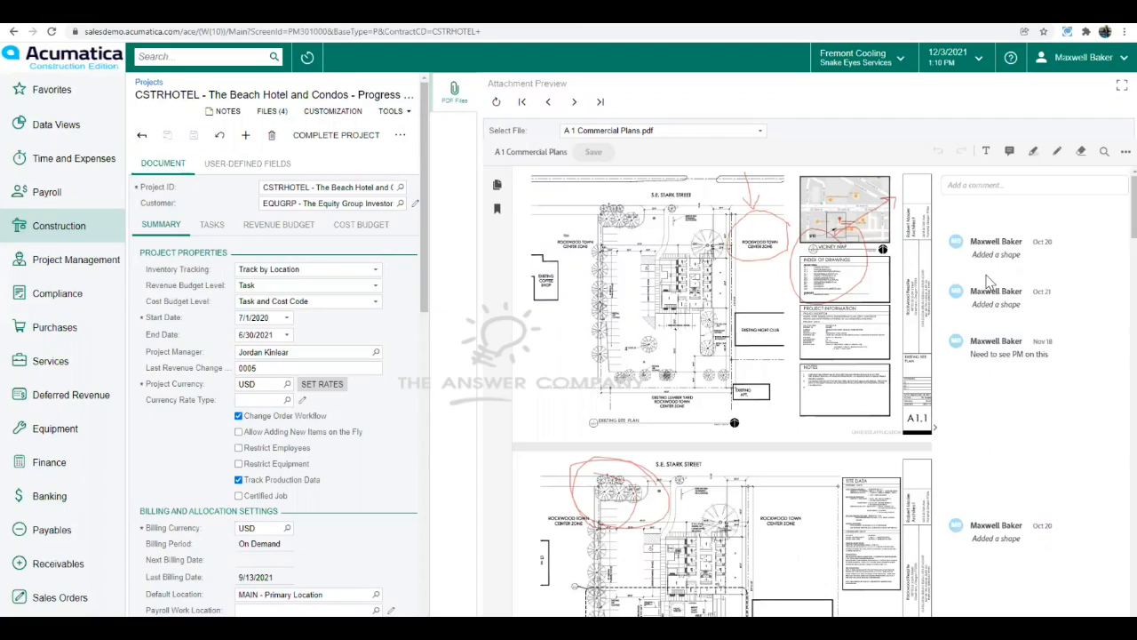
Locate the markups behind the "Need to see PM on this" comment and the sheet A1.2 shape comment, and collapse the comment list
click(1000, 362)
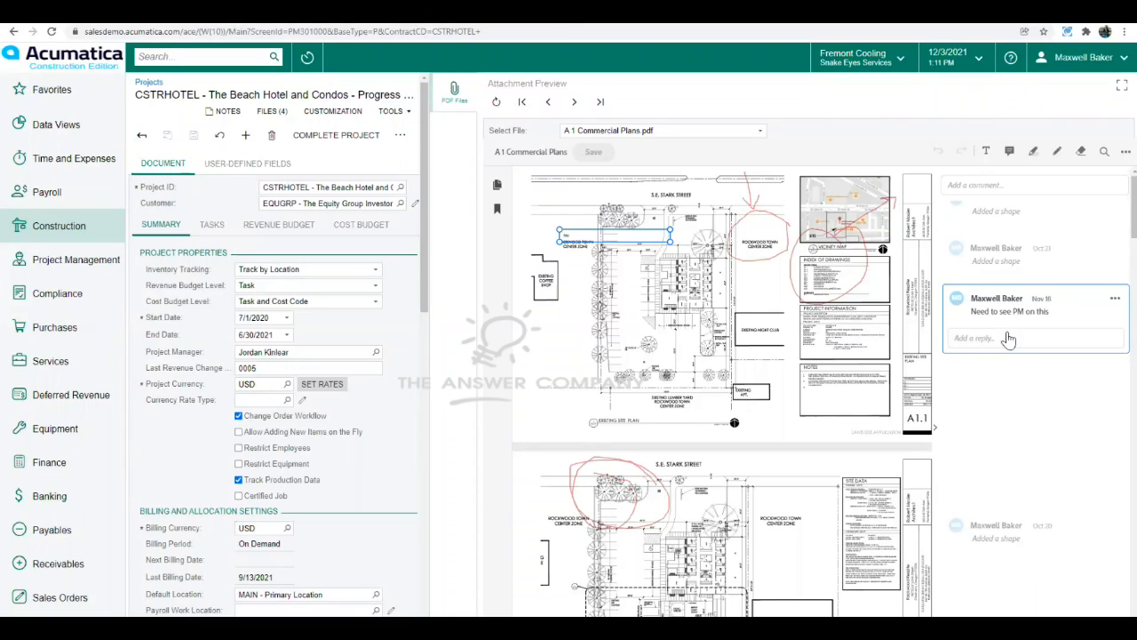
click(1004, 526)
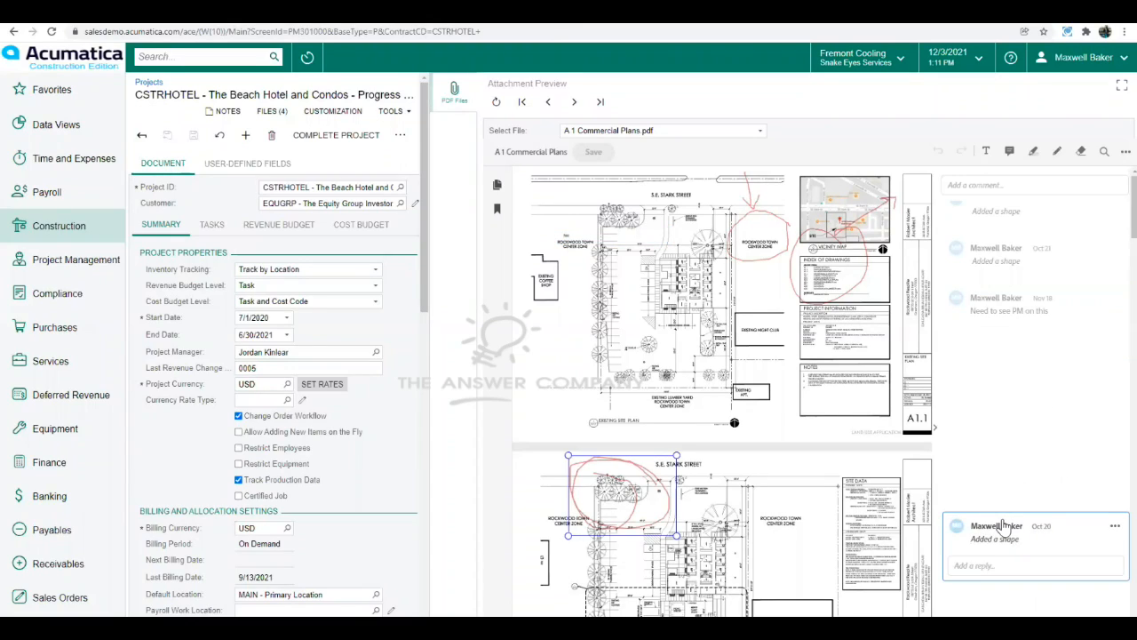
click(935, 427)
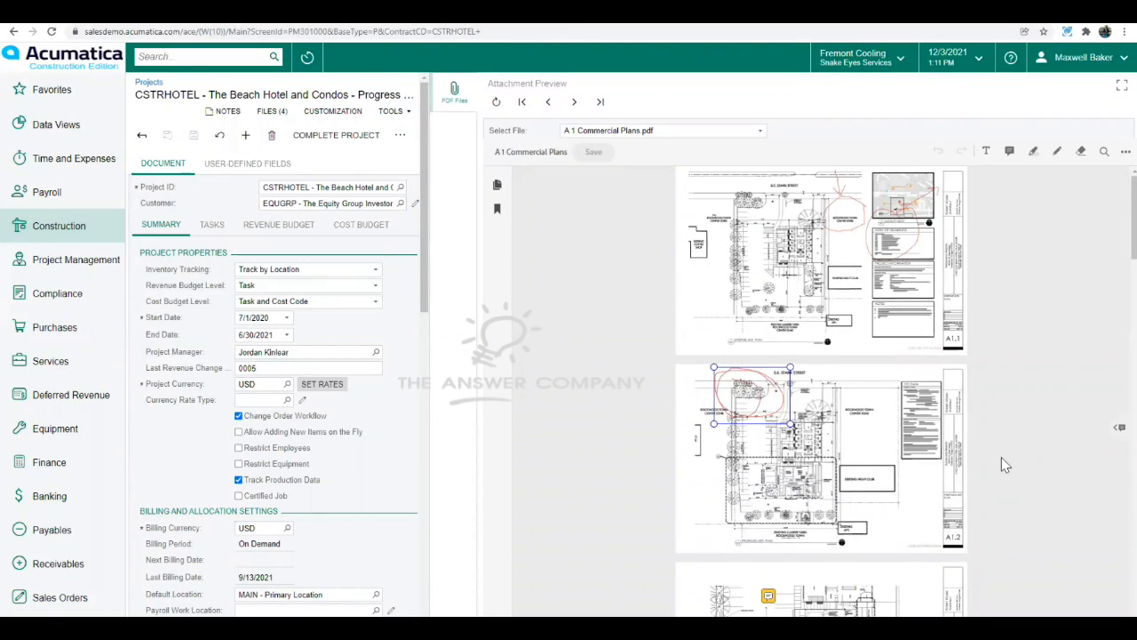
Recolor the existing note on sheet A1.3 of the plans, first orange and finally purple
scroll(924, 480, down, 2)
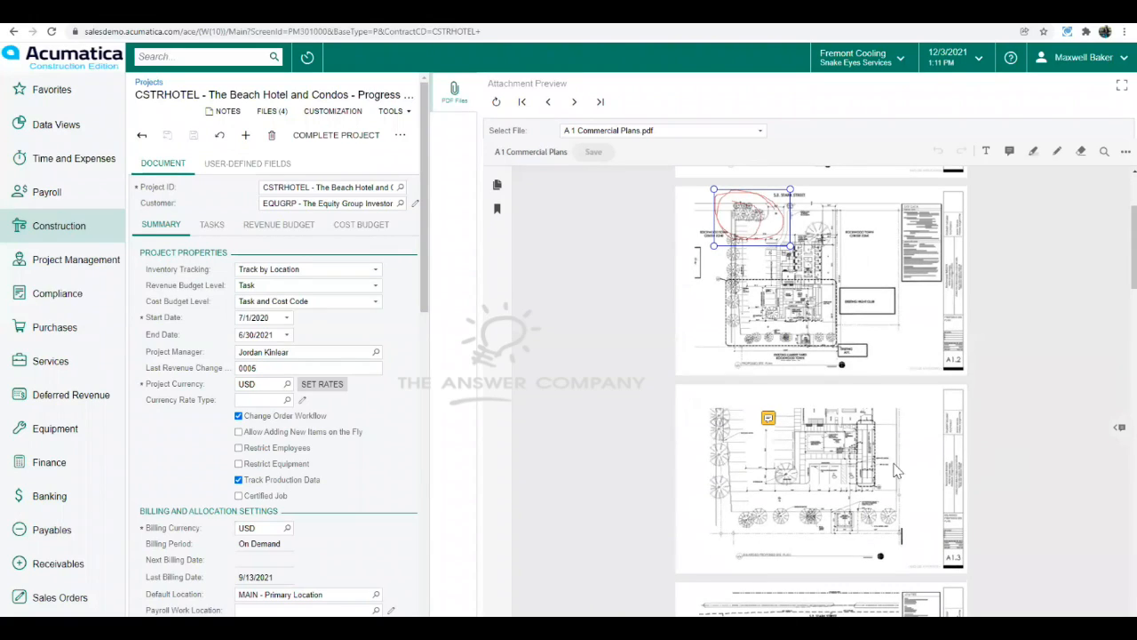
click(770, 423)
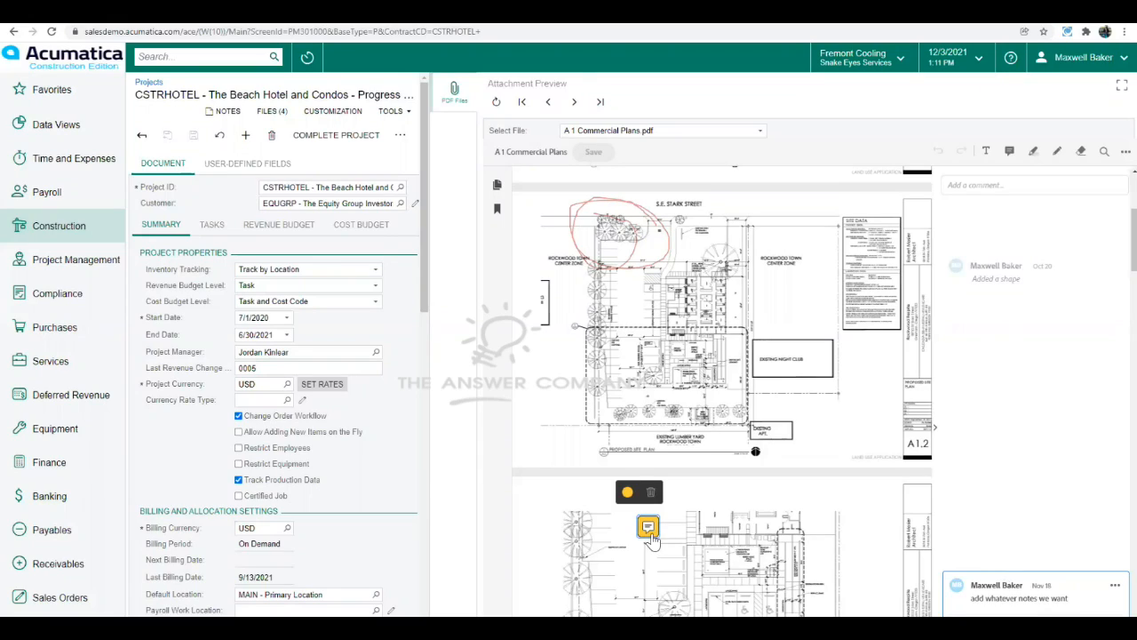
click(627, 492)
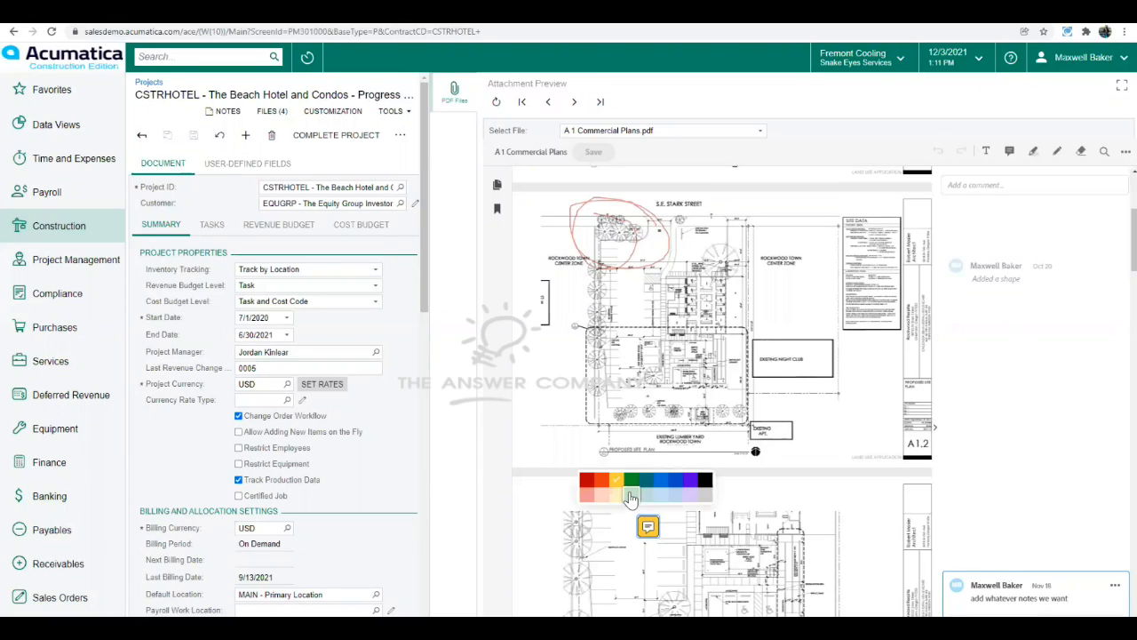
click(602, 481)
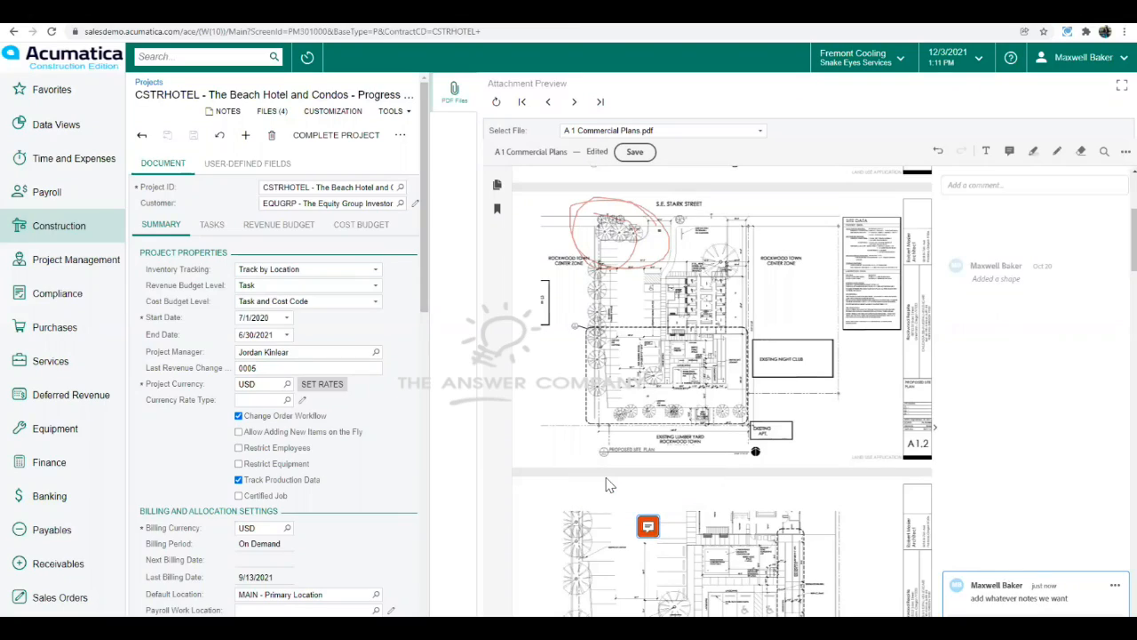
click(653, 537)
click(627, 492)
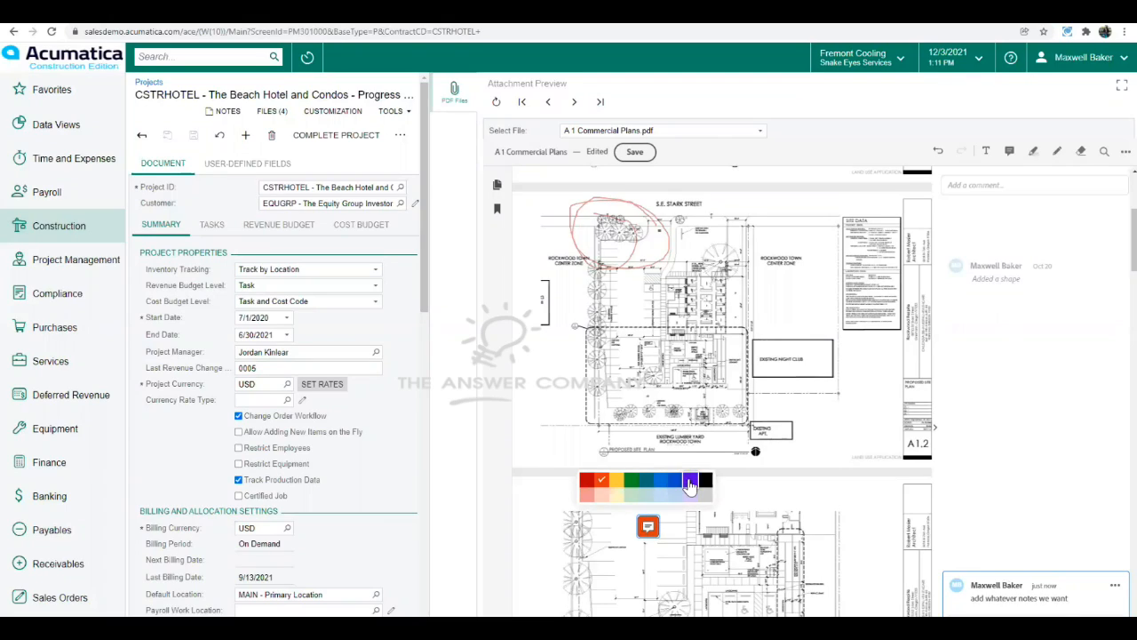
click(691, 484)
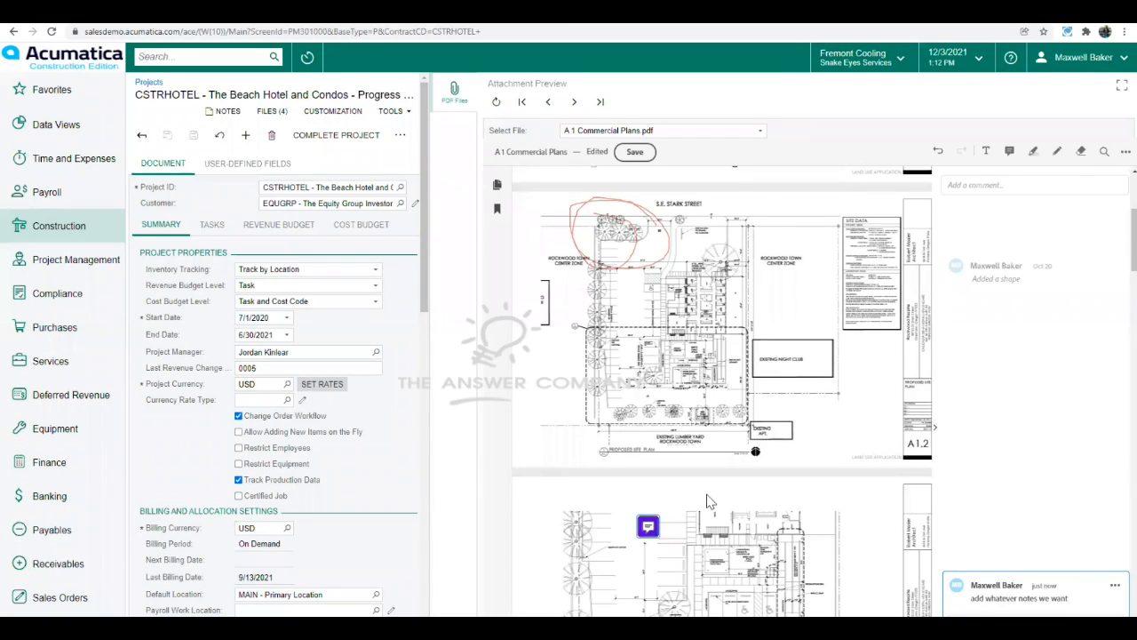
Add a note below the existing coffee shop on sheet A1.4 and post the comment "See architect on this change"
click(937, 429)
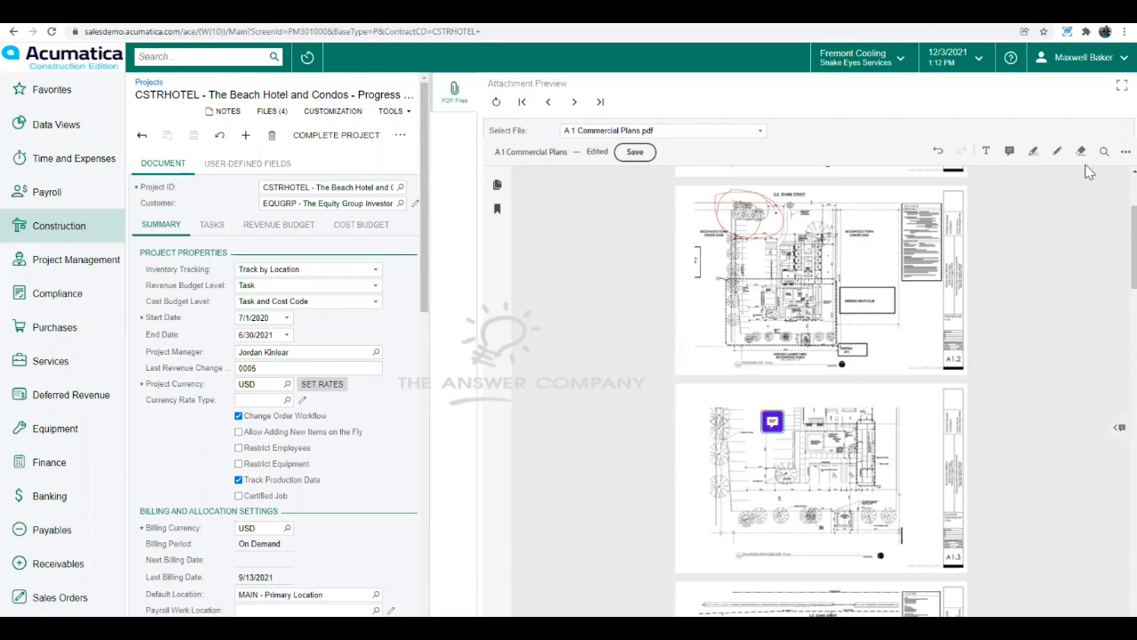
click(1008, 153)
scroll(880, 320, down, 3)
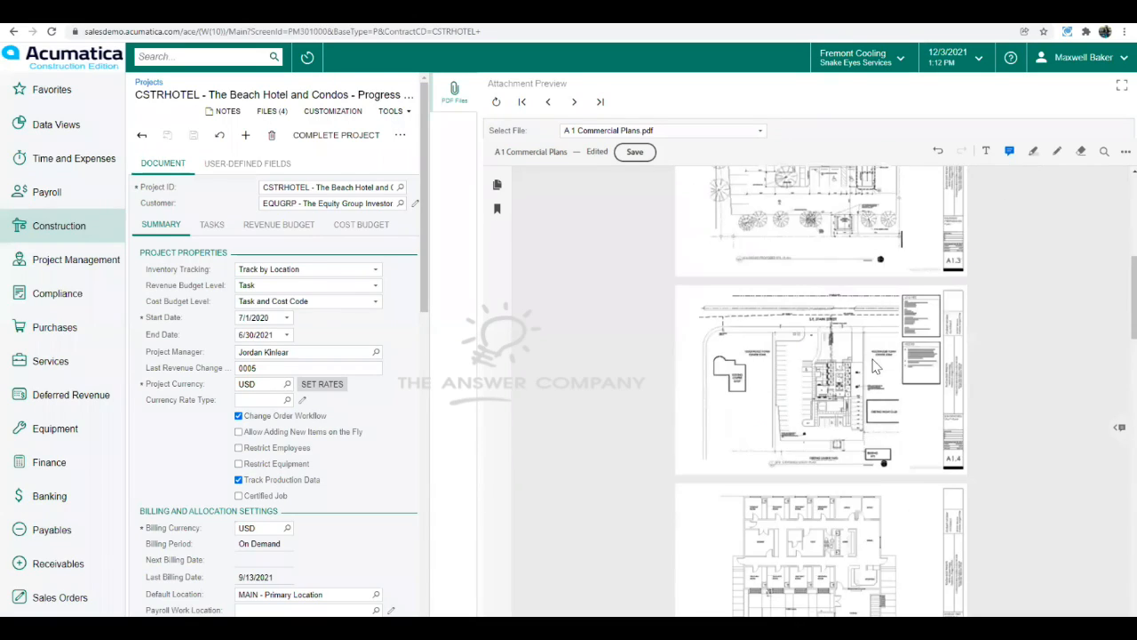
click(734, 414)
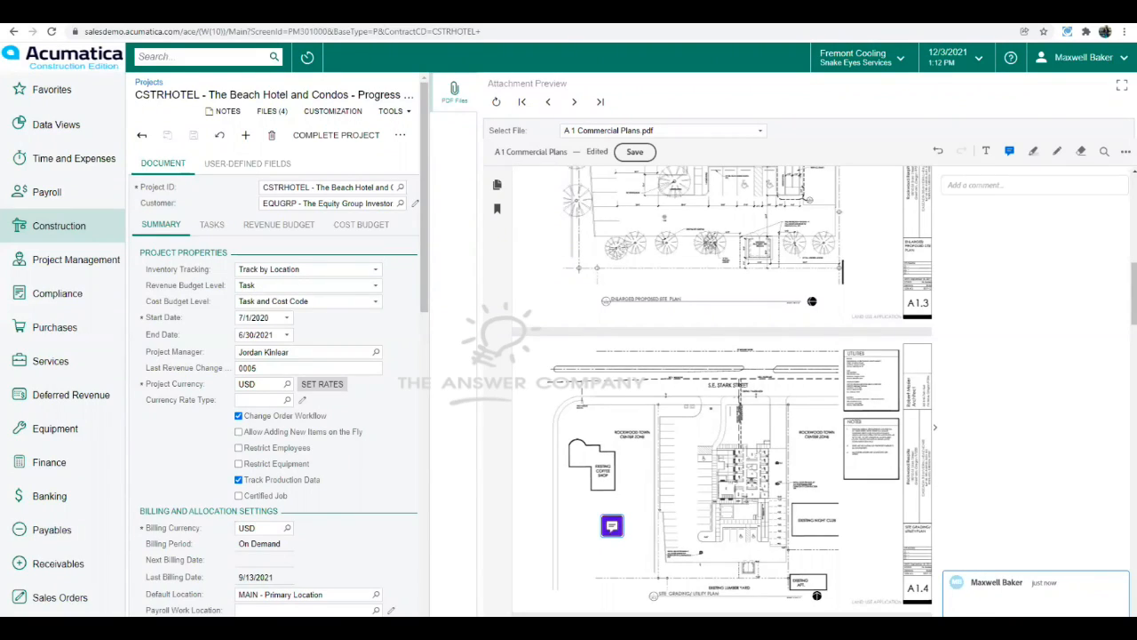
text(See architect on this change)
scroll(1034, 512, down, 3)
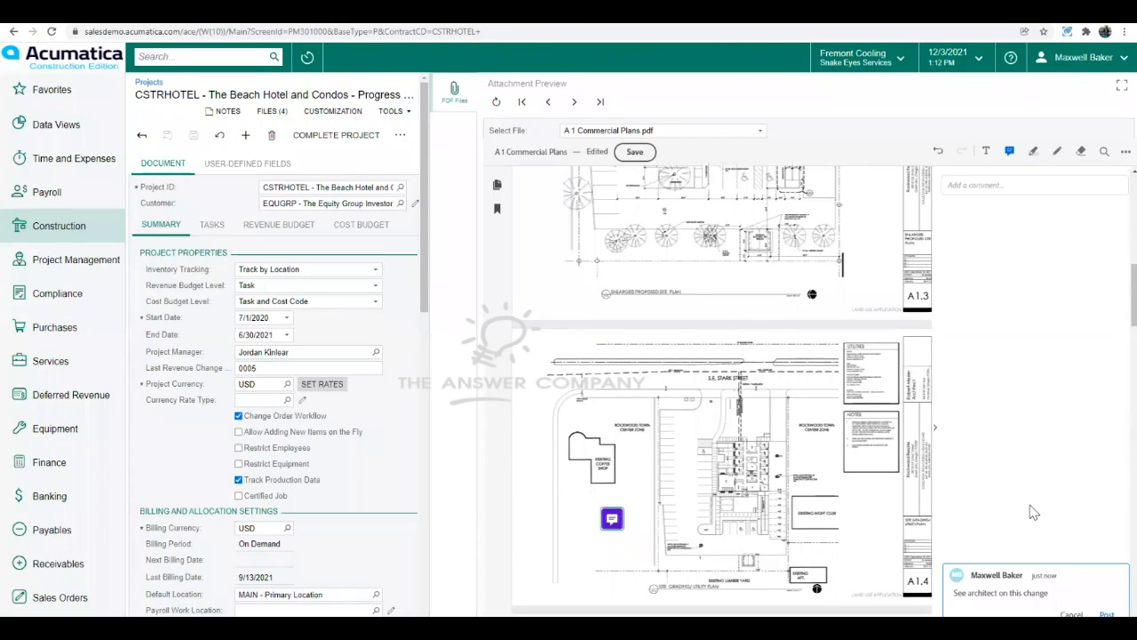
click(1107, 446)
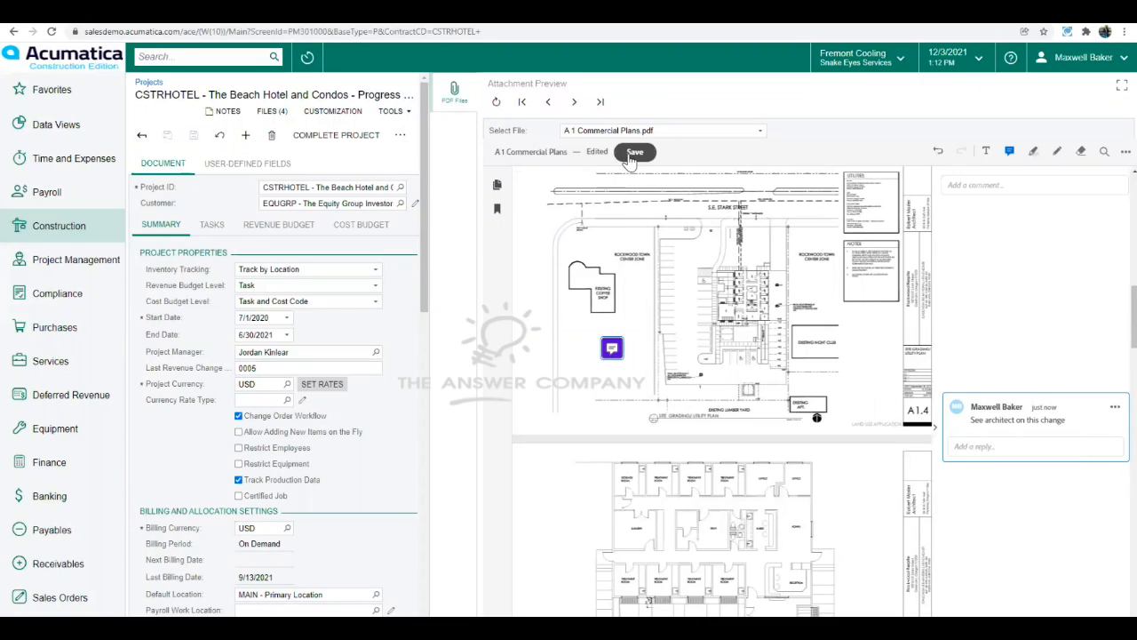
Highlight the words "UTILITY PLAN" in the drawing title of sheet A1.4
click(1033, 155)
click(1033, 156)
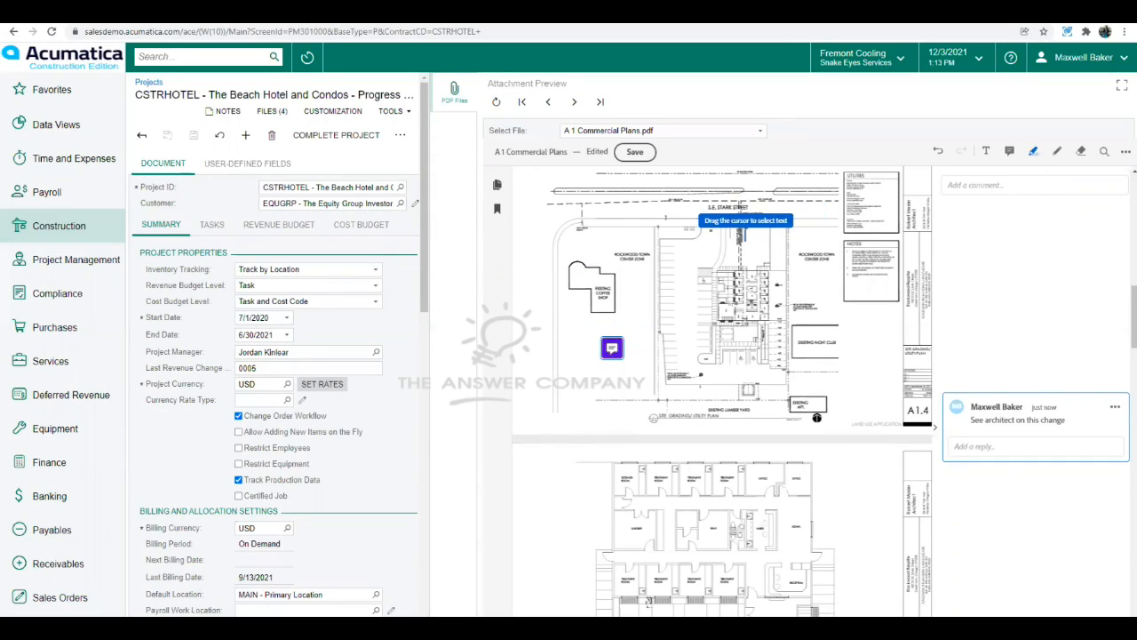
mouse_move(698, 212)
mouse_down()
mouse_move(750, 204)
mouse_move(699, 202)
mouse_up()
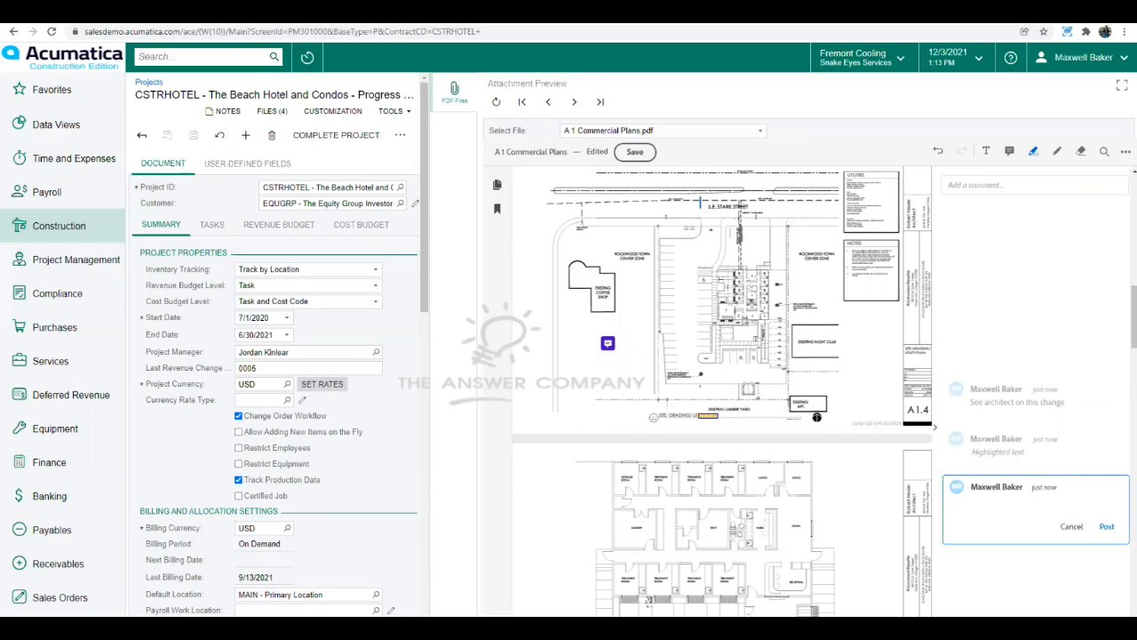
Draw freehand circles around the A1.4 note and existing night club, a line below the parking area and a cross on a treatment room; save the PDF
click(1059, 153)
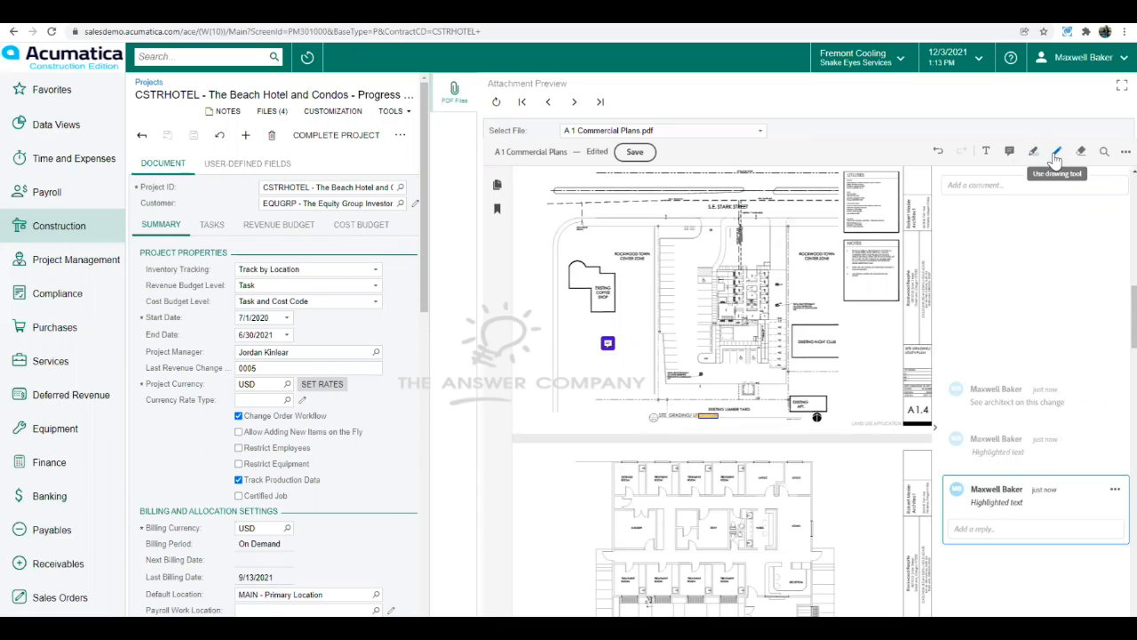
click(1057, 156)
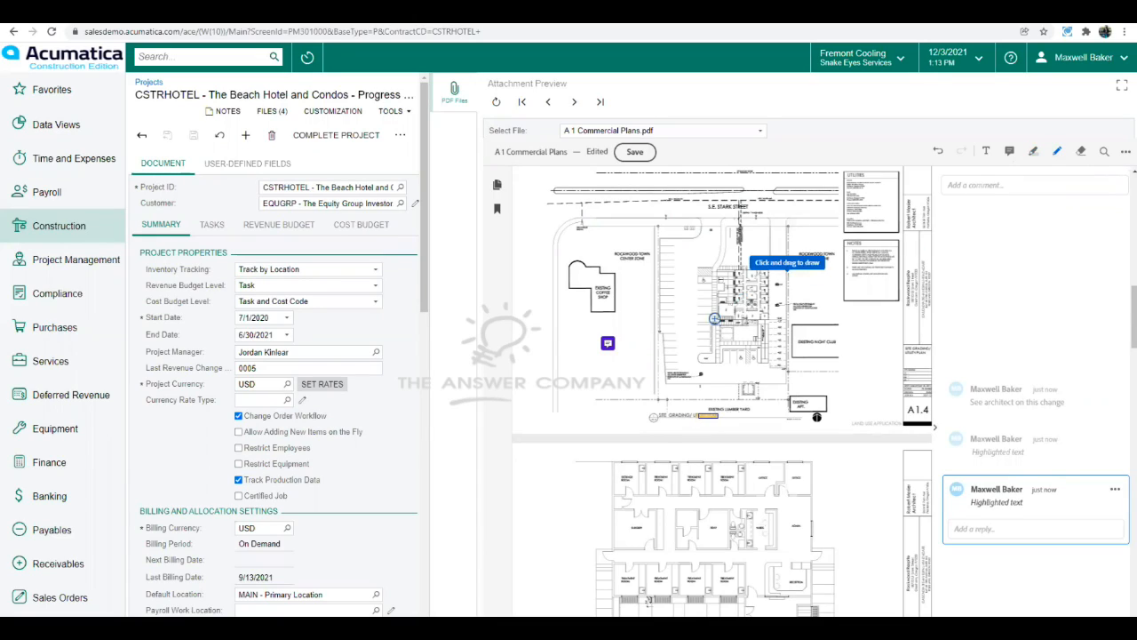
mouse_move(629, 337)
mouse_down()
mouse_move(604, 362)
mouse_move(629, 336)
mouse_up()
mouse_move(818, 315)
mouse_down()
mouse_move(789, 348)
mouse_move(834, 328)
mouse_up()
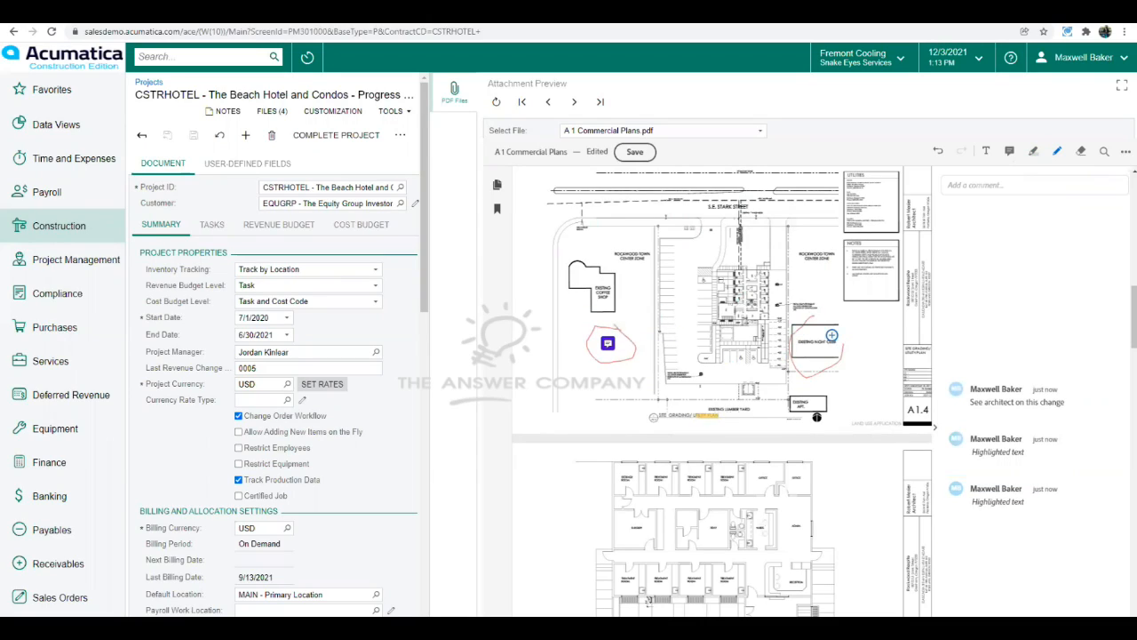
drag(666, 387, 725, 388)
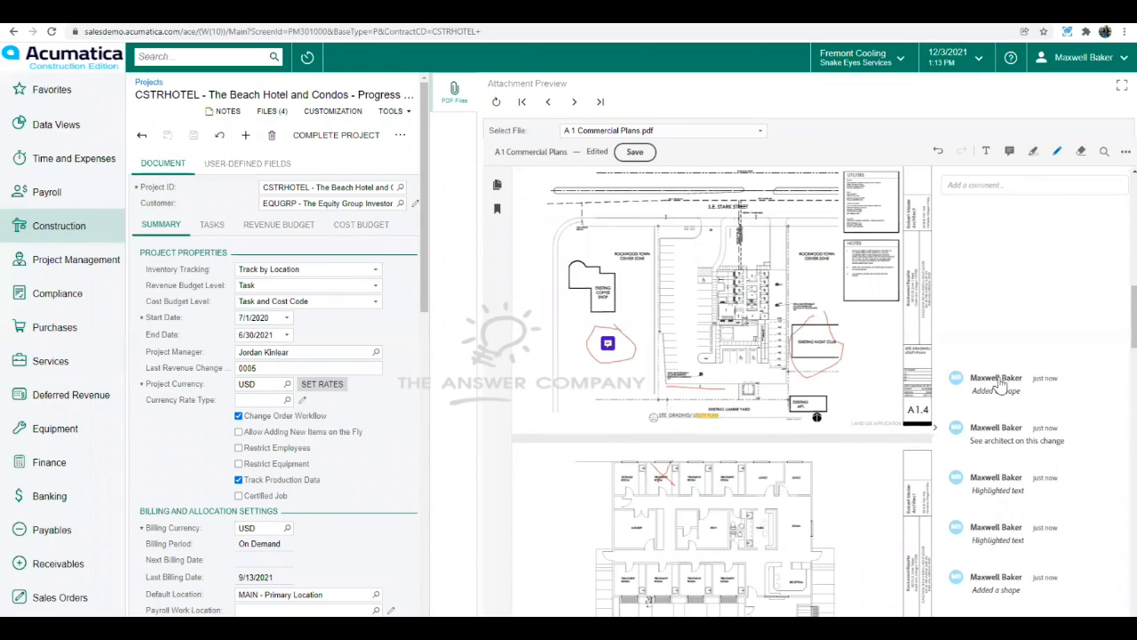
click(635, 152)
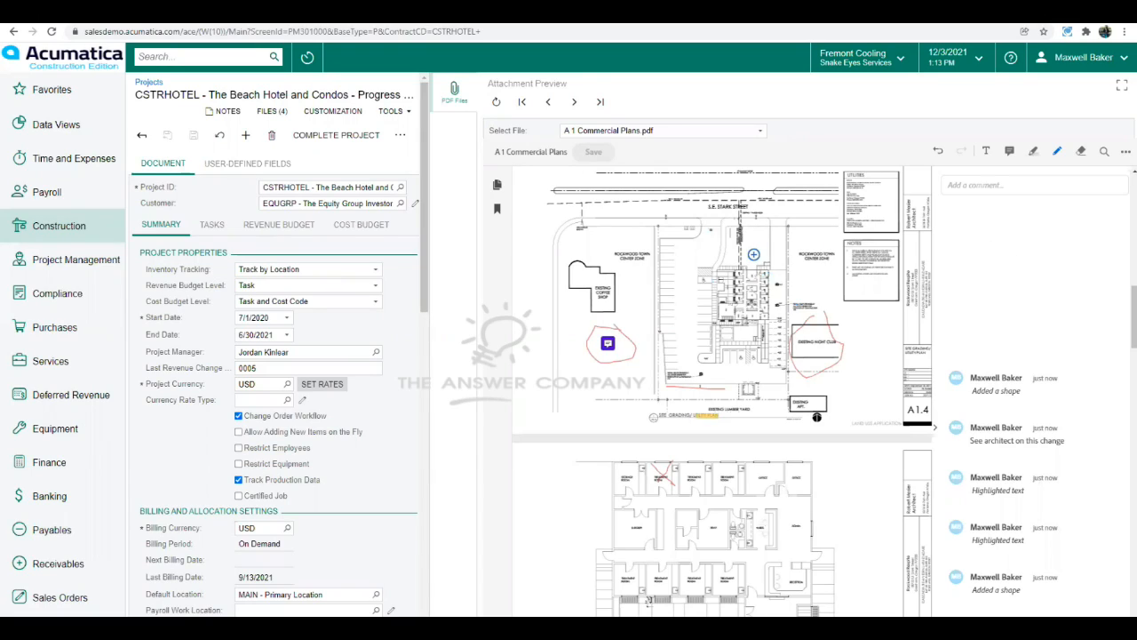
click(1124, 153)
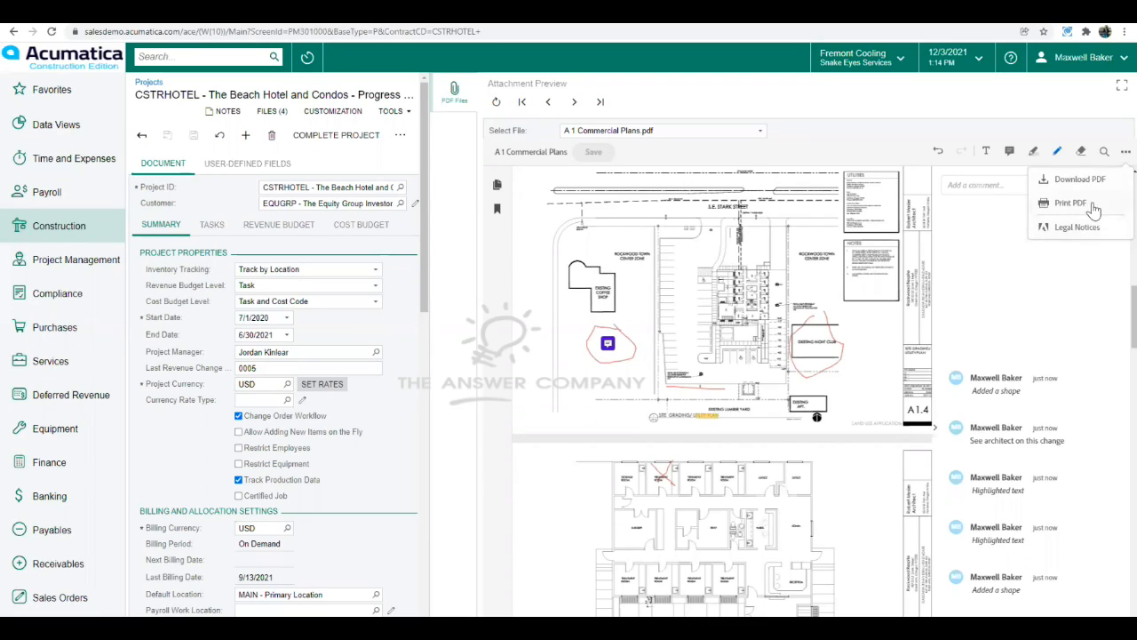
click(1096, 274)
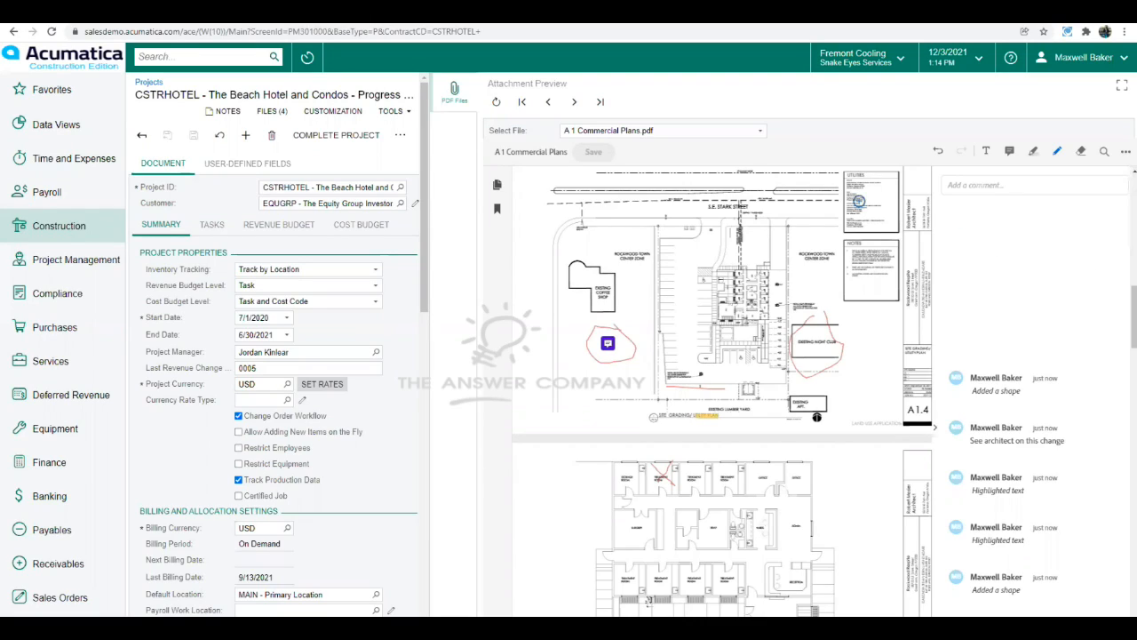
Display Acumatica_Construction_Land-Developer_Datasheet_210317.pdf in the preview and search it for "complete"
click(760, 132)
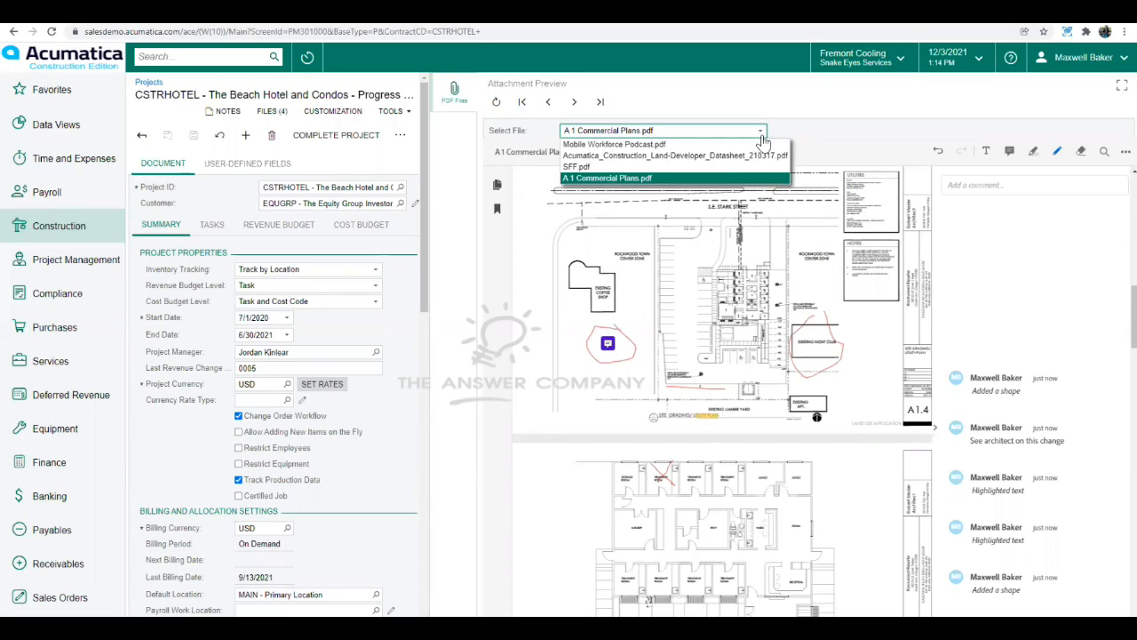
click(736, 156)
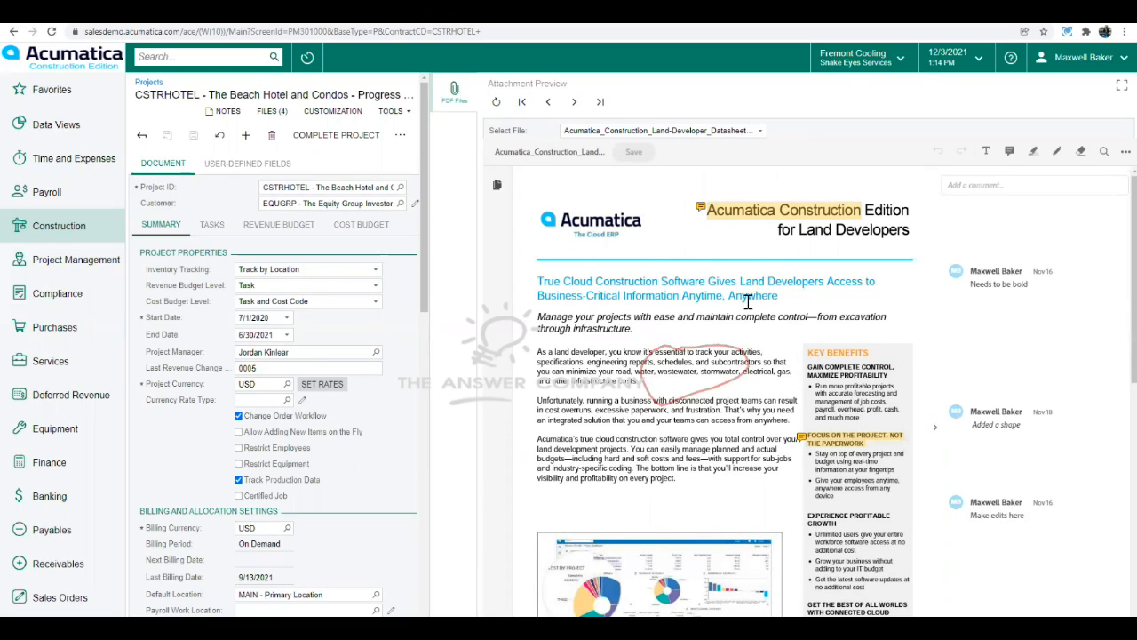
click(1105, 154)
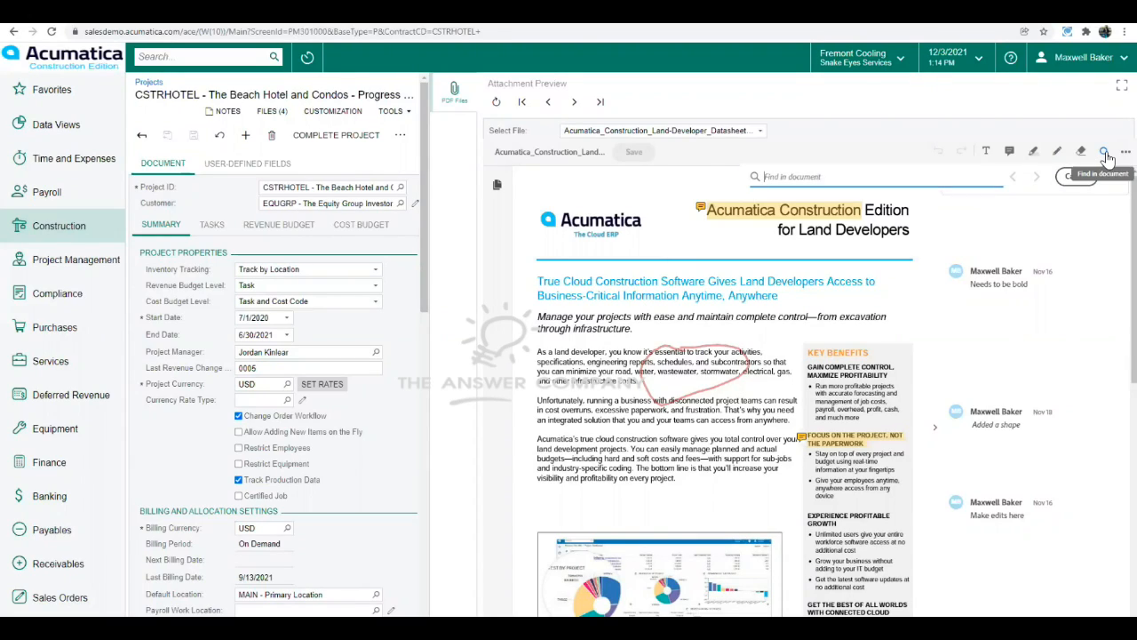
text(complete)
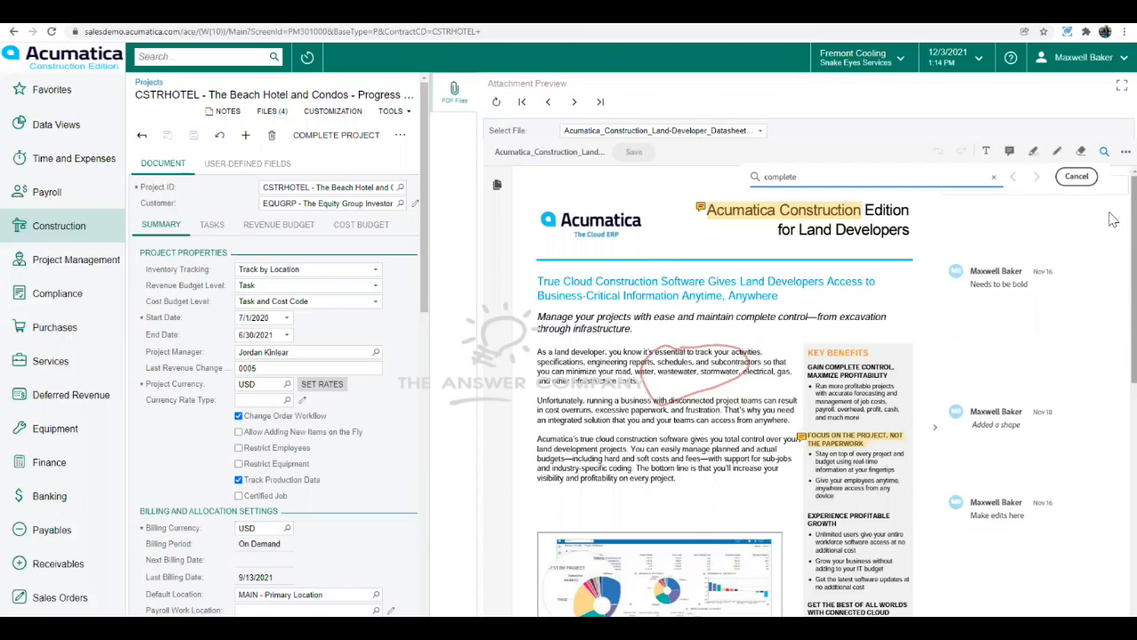
key(Return)
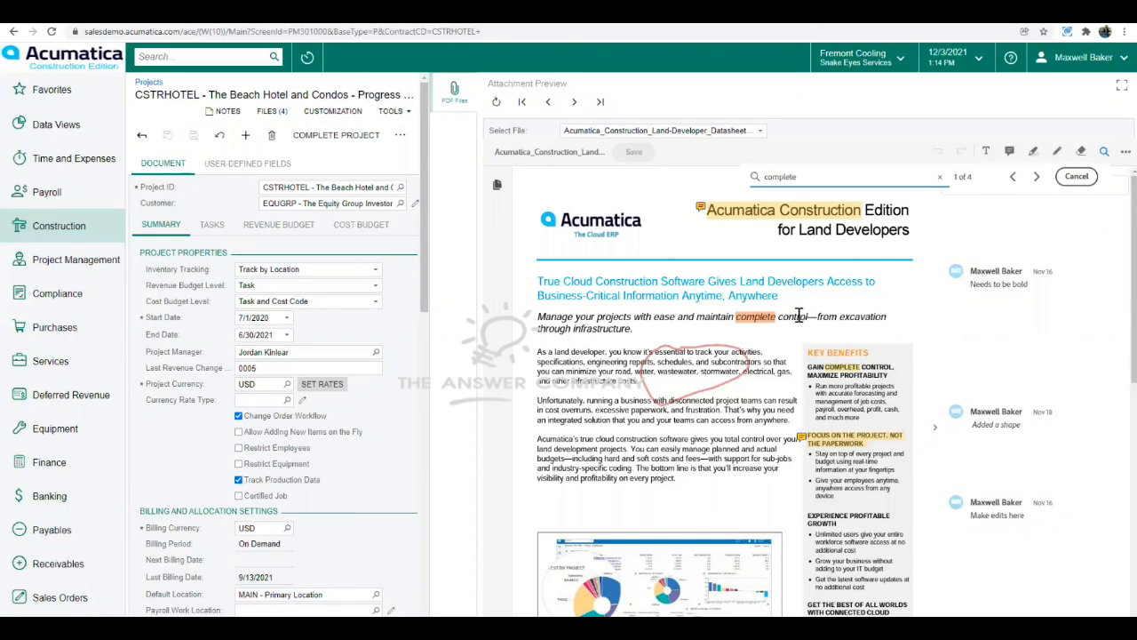
Go through the remaining matches for "complete" in the datasheet, close the search and return to the first page
click(1036, 177)
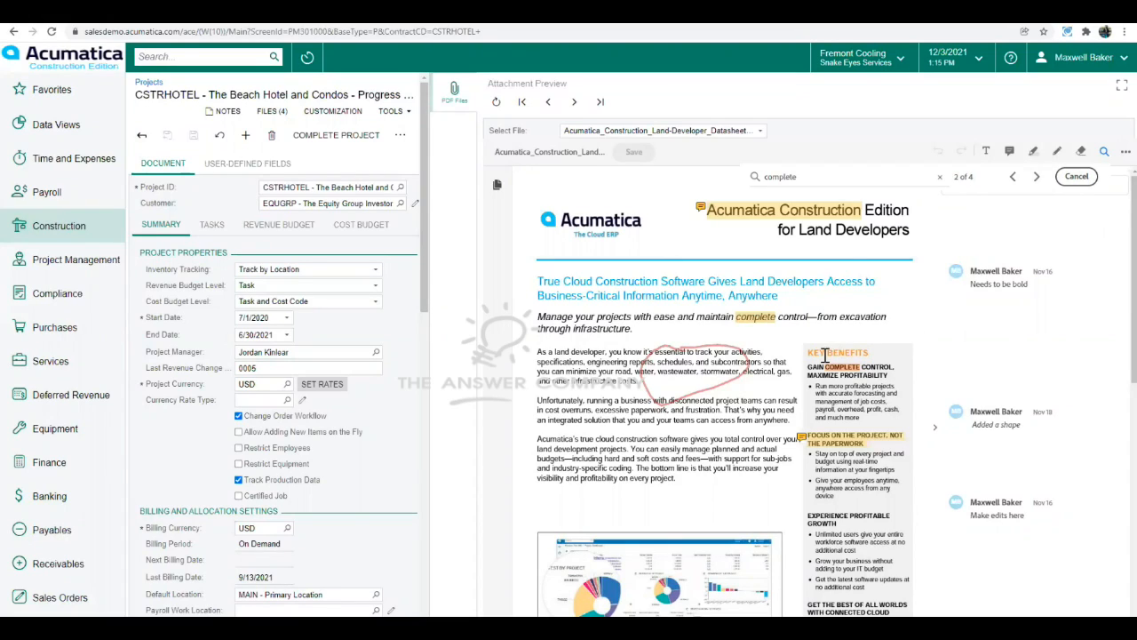
click(1037, 178)
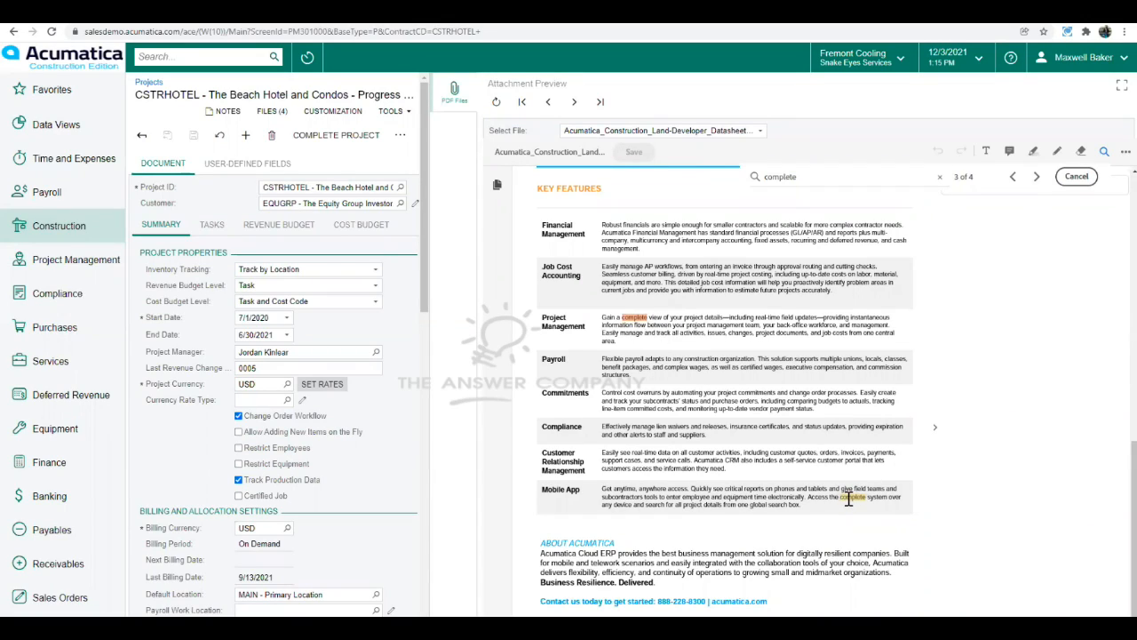
click(1036, 176)
click(638, 320)
click(1077, 177)
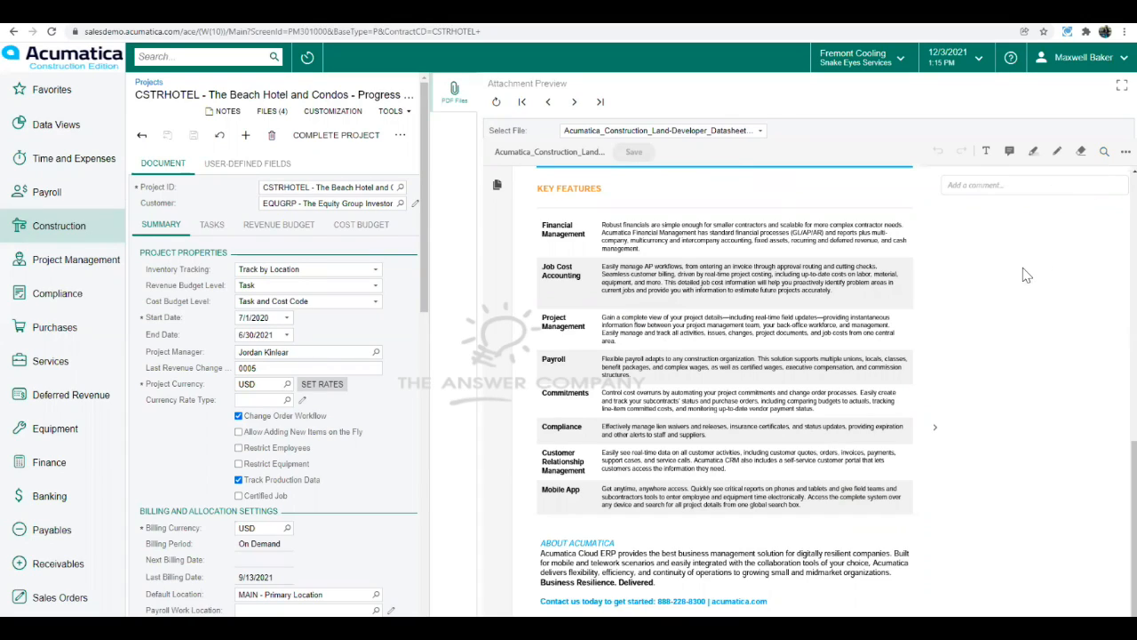
scroll(722, 349, up, 1)
scroll(722, 355, up, 10)
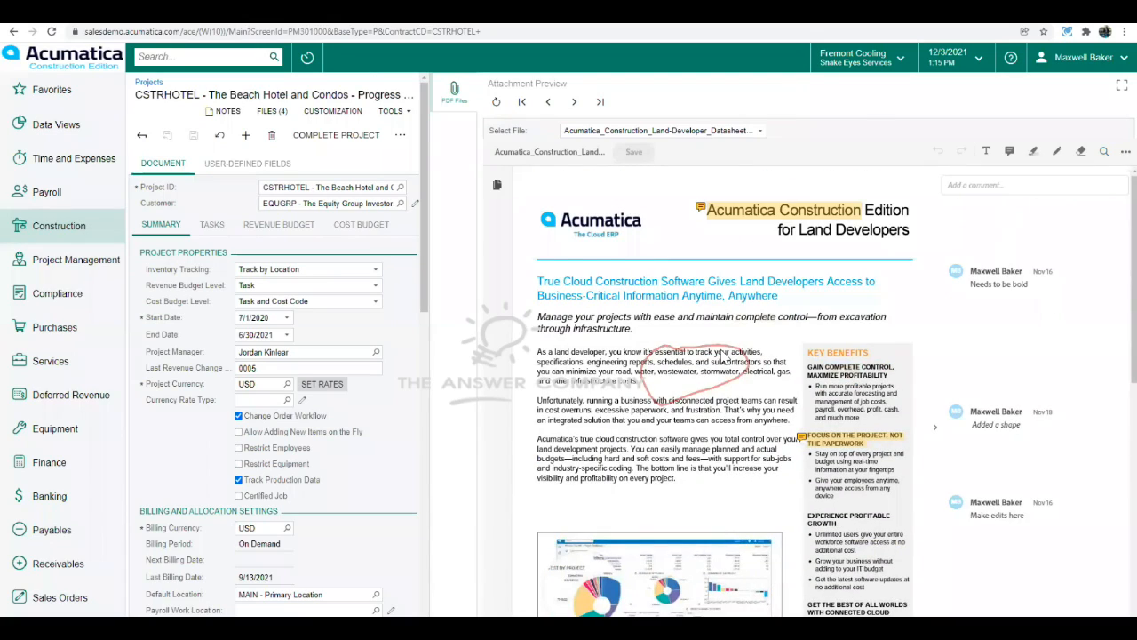